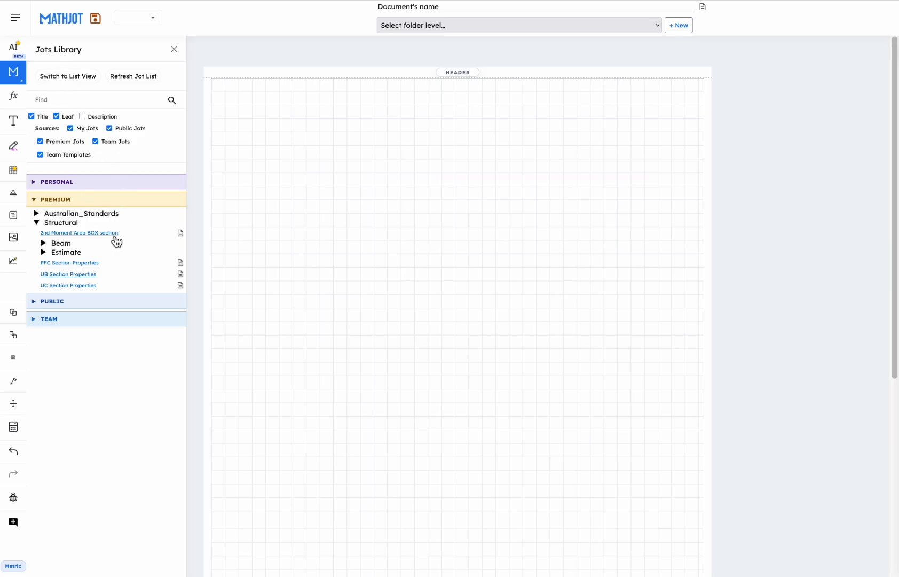
# Insert the UC Section Properties jot from the premium Structural library near the top of the page and inspect its table's editable contents.
pyautogui.moveTo(74, 286); pyautogui.dragTo(350, 98)
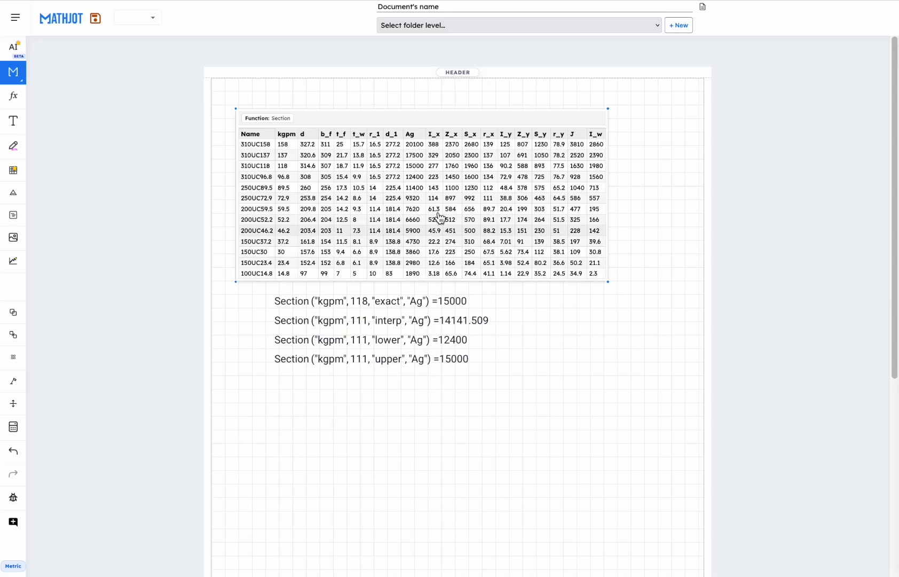
pyautogui.click(399, 119)
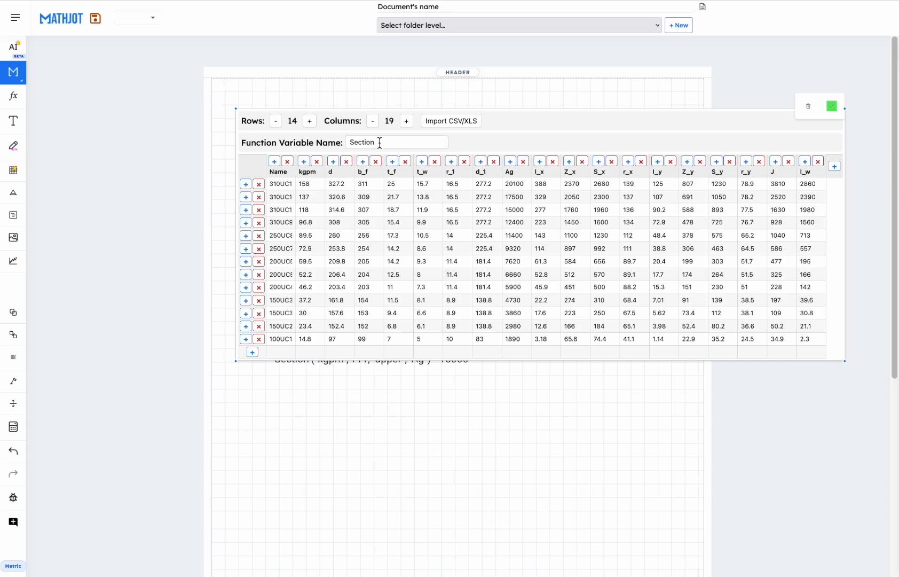
pyautogui.click(545, 446)
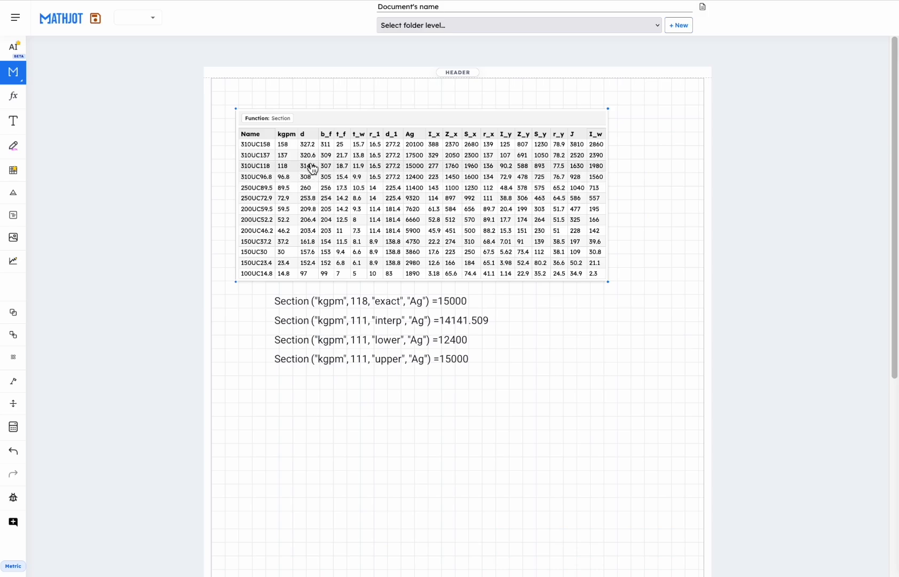
# Move the four Section lookup formulas down together to leave blank space beneath the table.
pyautogui.scroll(2, 313, 169)
pyautogui.scroll(2, 306, 174)
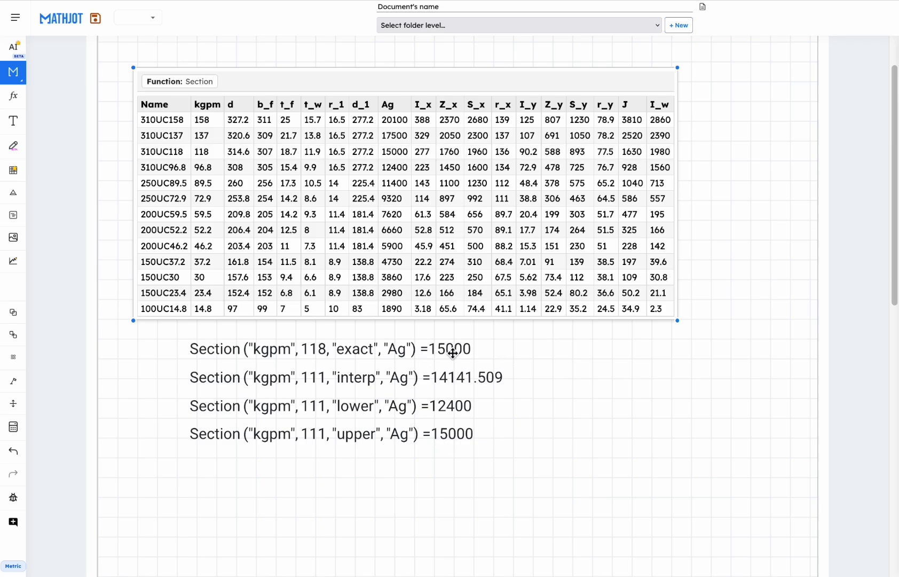
pyautogui.moveTo(336, 492); pyautogui.dragTo(311, 436)
pyautogui.click(273, 357)
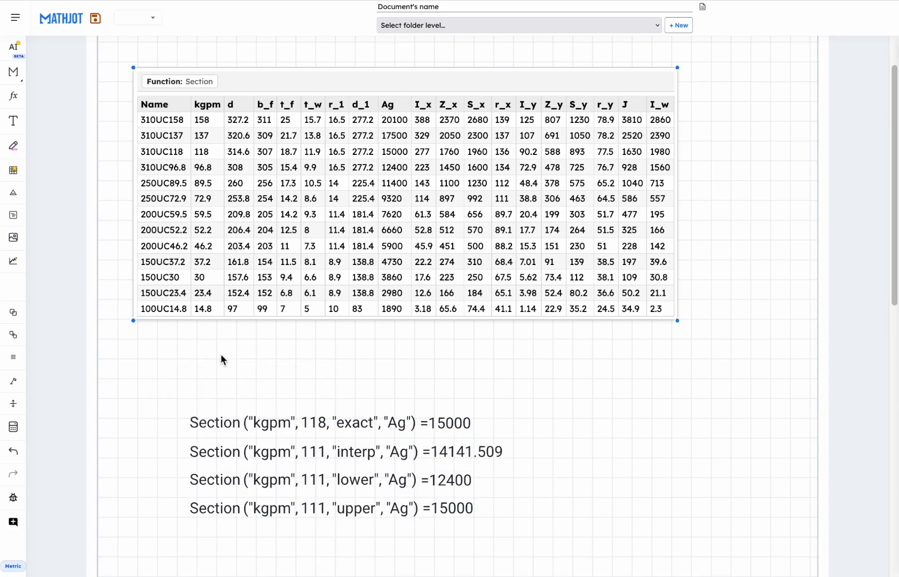
# Define the variable X = 118 in the blank space between the table and the lookup formulas.
pyautogui.click(223, 366)
pyautogui.write('X = ')
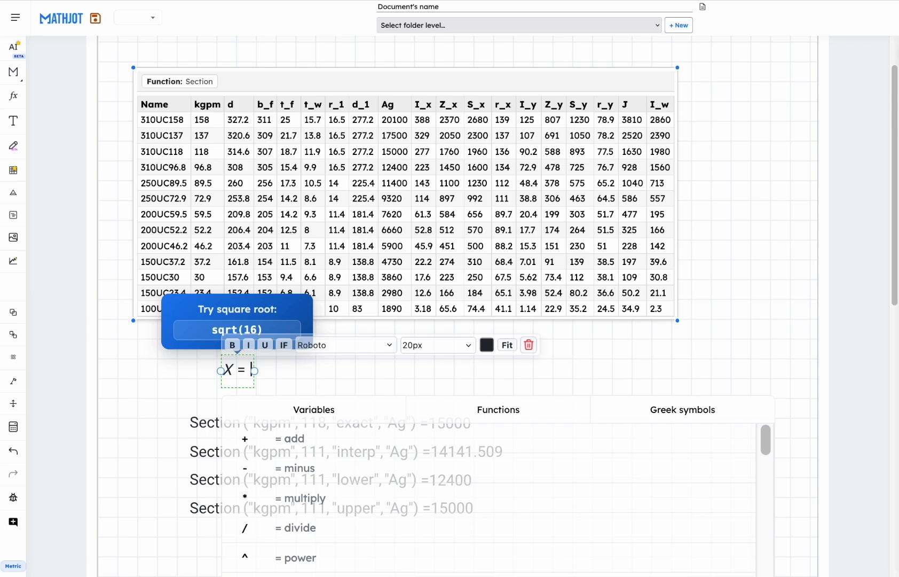
pyautogui.write('118')
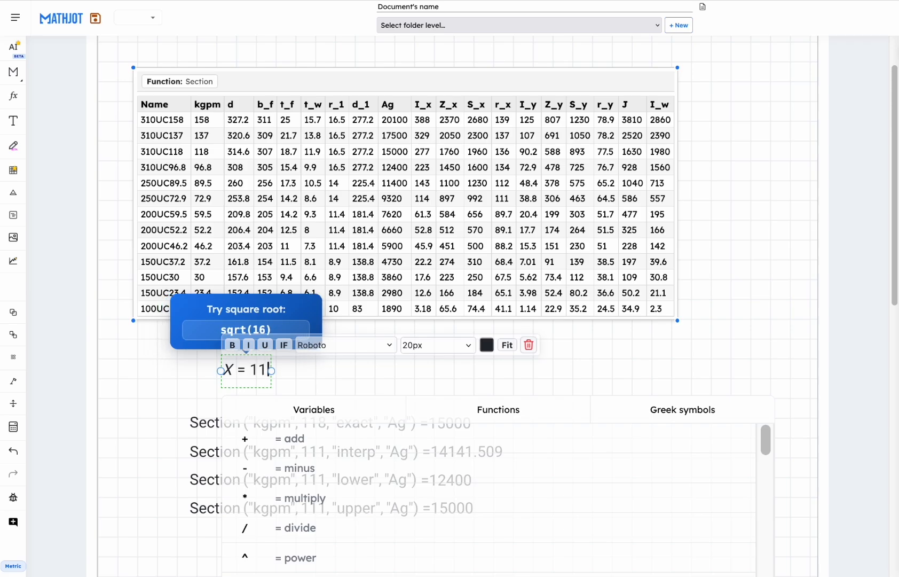
pyautogui.click(730, 309)
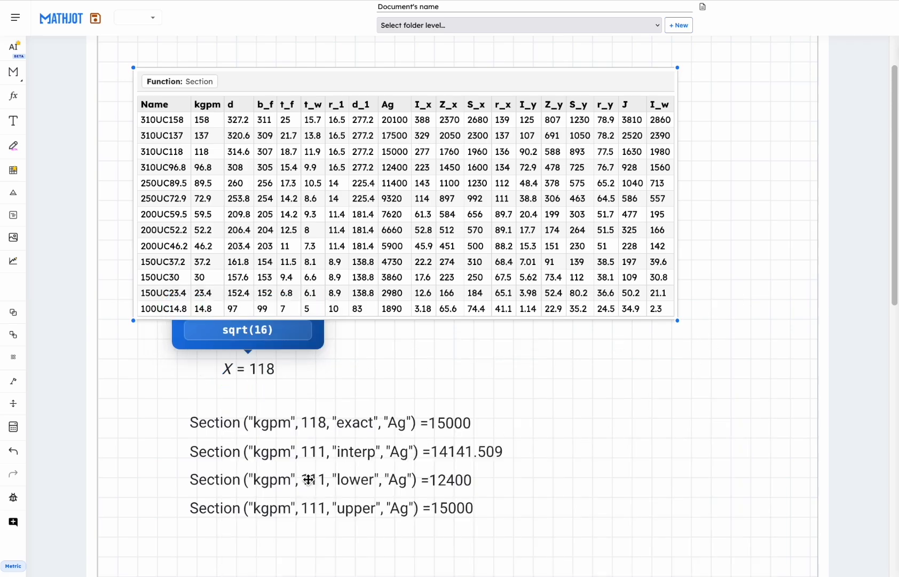
# Replace the numeric lookup value in the "exact" Section formula with the variable X.
pyautogui.click(314, 423)
pyautogui.moveTo(325, 425); pyautogui.dragTo(322, 423)
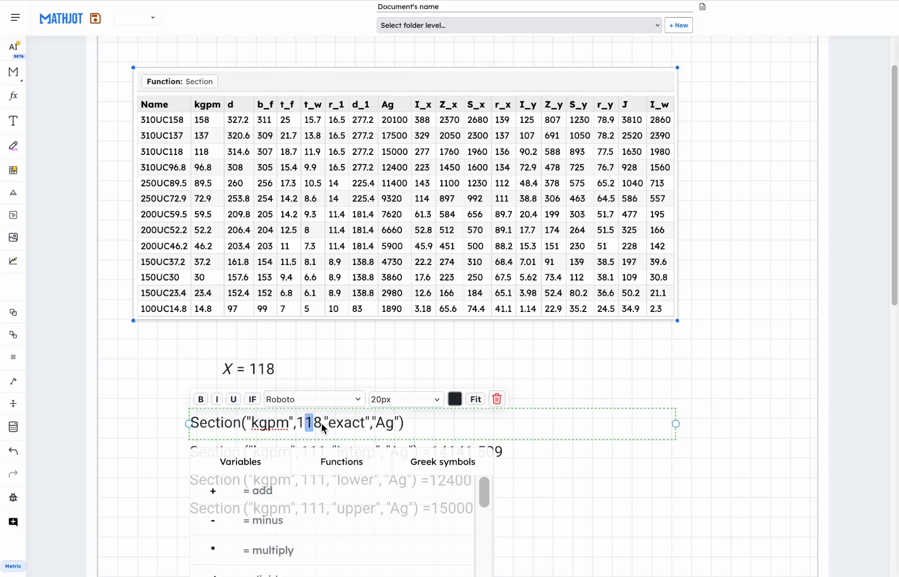
pyautogui.write('1')
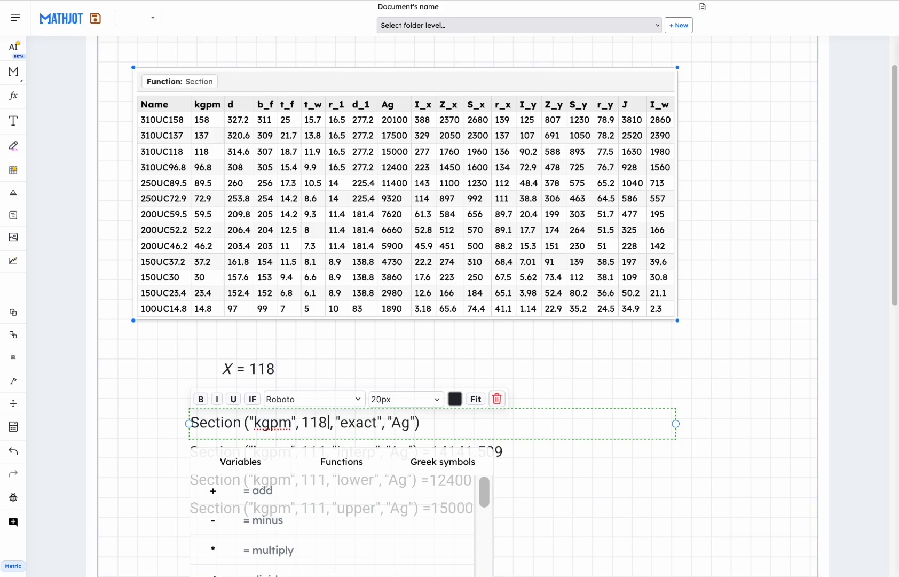
pyautogui.press('BackSpace')
pyautogui.press('BackSpace')
pyautogui.press('BackSpace')
pyautogui.write('X')
pyautogui.click(409, 358)
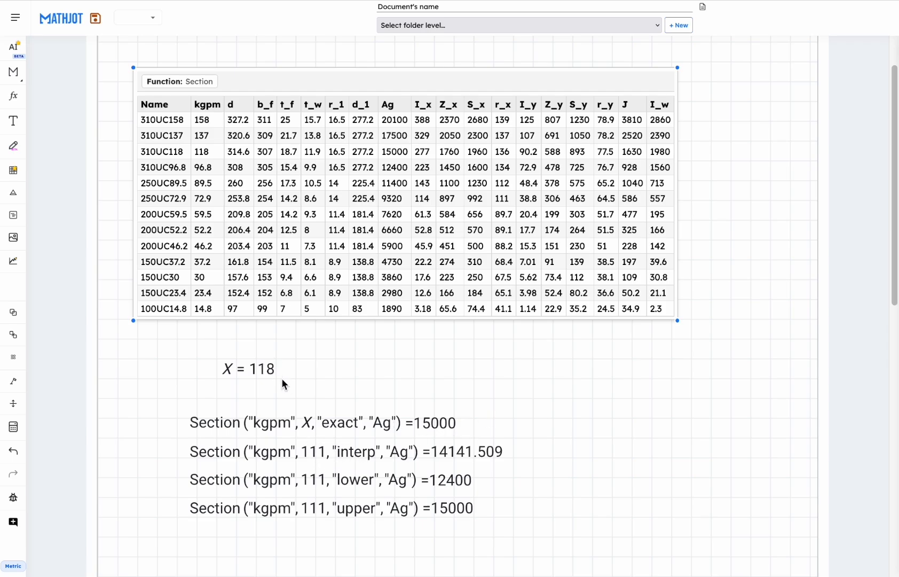
# Replace the numeric lookup value in the "interp" Section formula with the variable X.
pyautogui.click(323, 451)
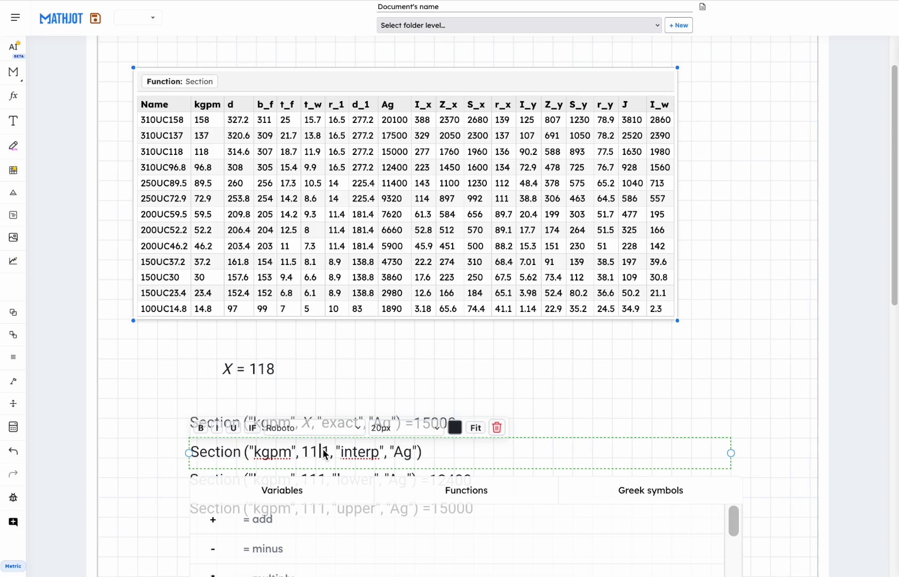
pyautogui.press('Right')
pyautogui.press('BackSpace')
pyautogui.press('BackSpace')
pyautogui.press('BackSpace')
pyautogui.write('X')
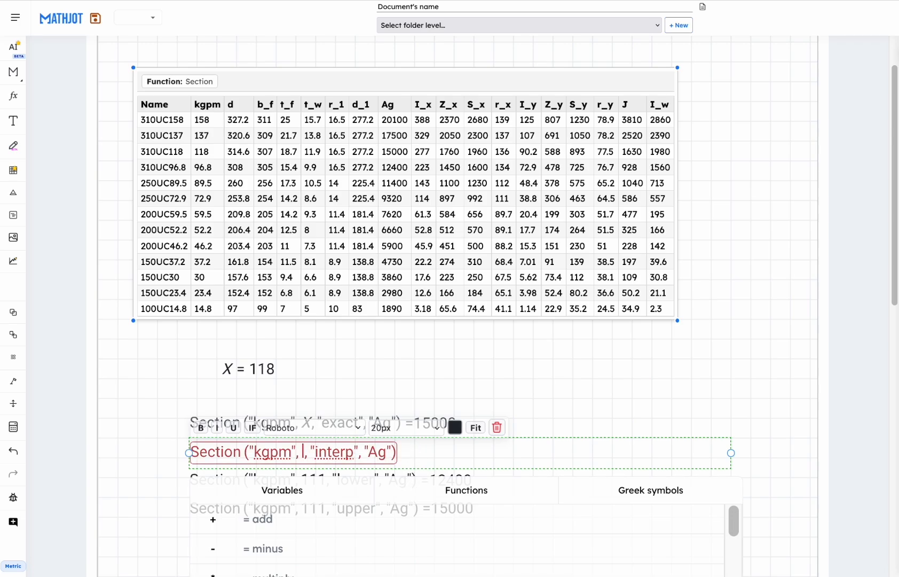
pyautogui.click(401, 335)
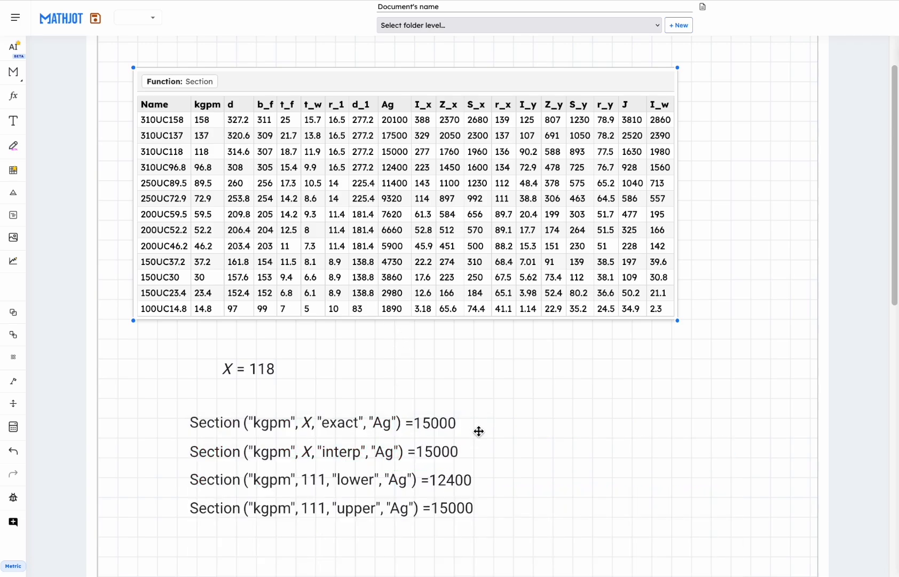
# Set the variable X to 111.
pyautogui.click(272, 370)
pyautogui.press('BackSpace')
pyautogui.write('1')
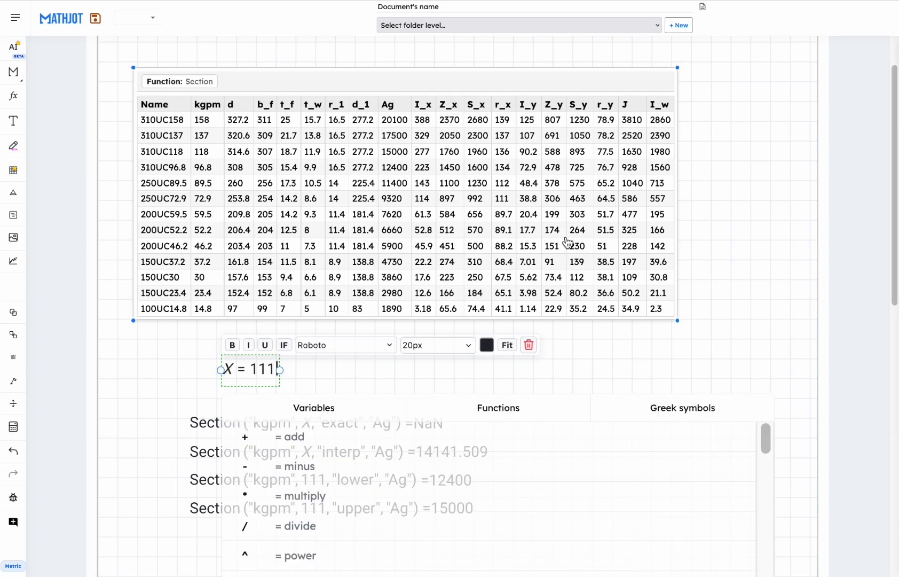
pyautogui.click(699, 371)
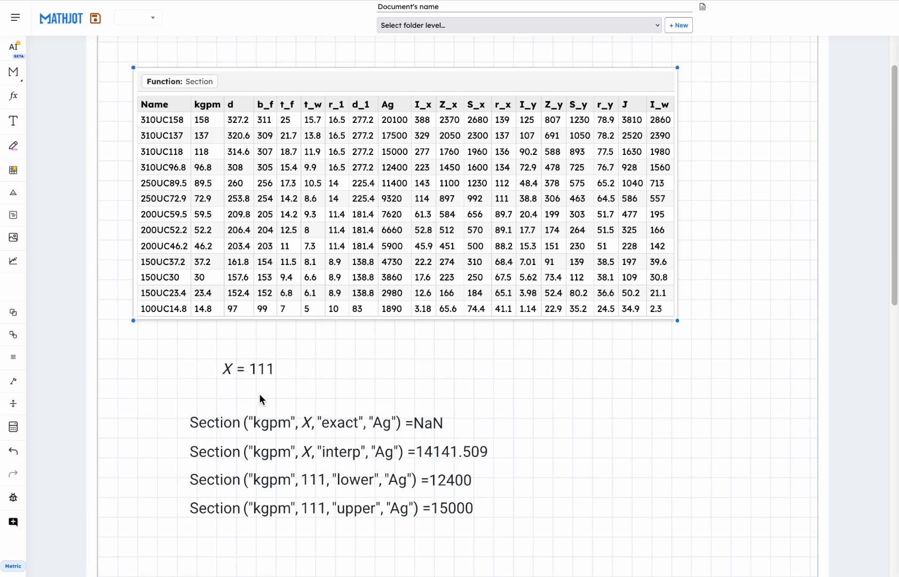
# Redefine X as a two-row column vector containing 118 and 111.
pyautogui.click(263, 377)
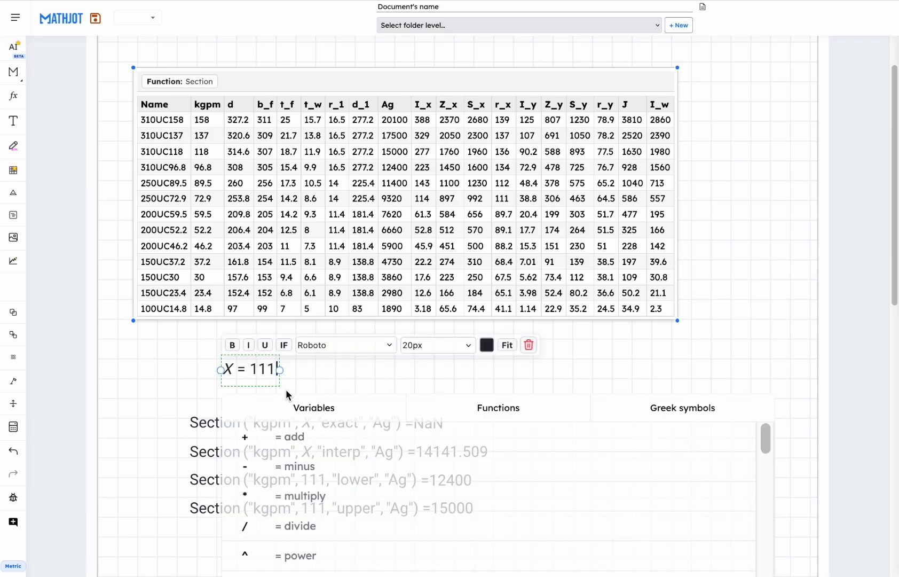
pyautogui.press('BackSpace')
pyautogui.press('BackSpace')
pyautogui.press('BackSpace')
pyautogui.write('[')
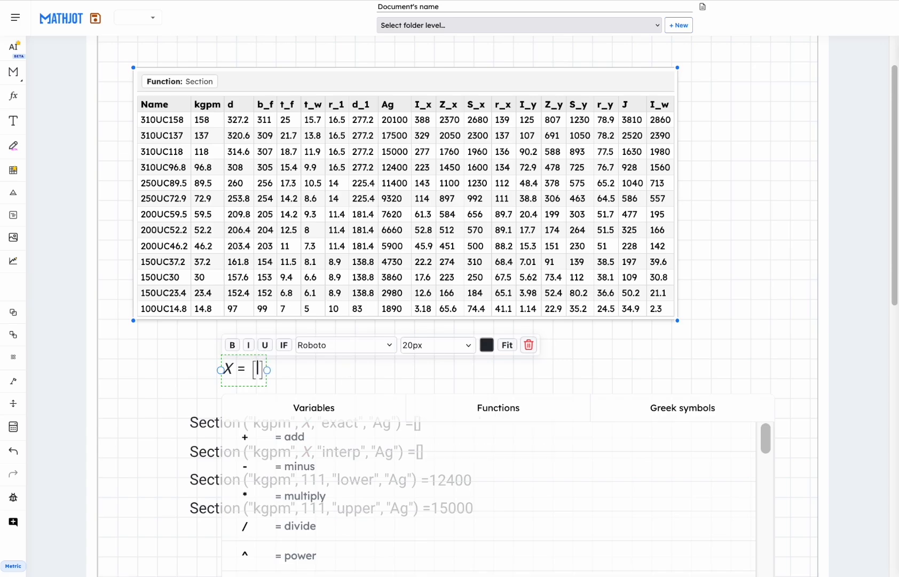
pyautogui.write('118; 11')
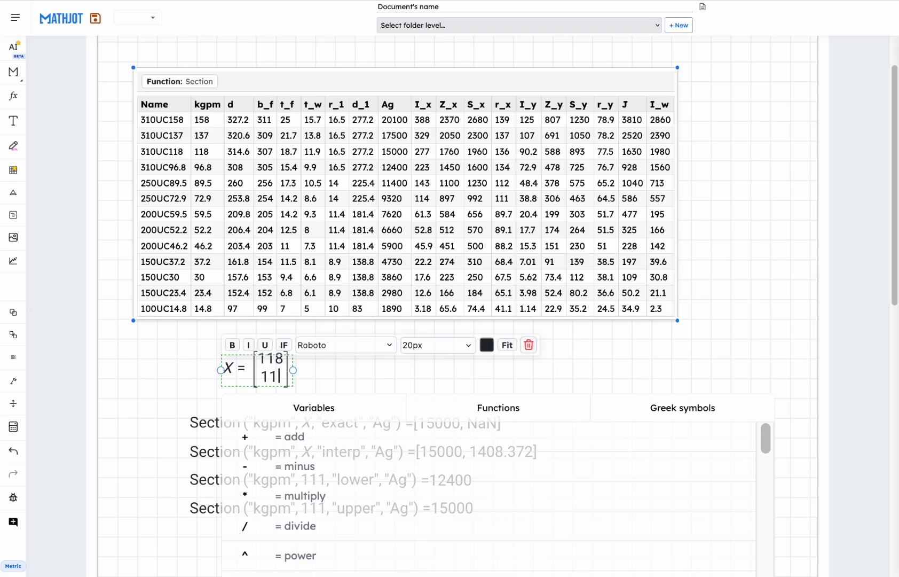
pyautogui.write('1')
pyautogui.click(679, 365)
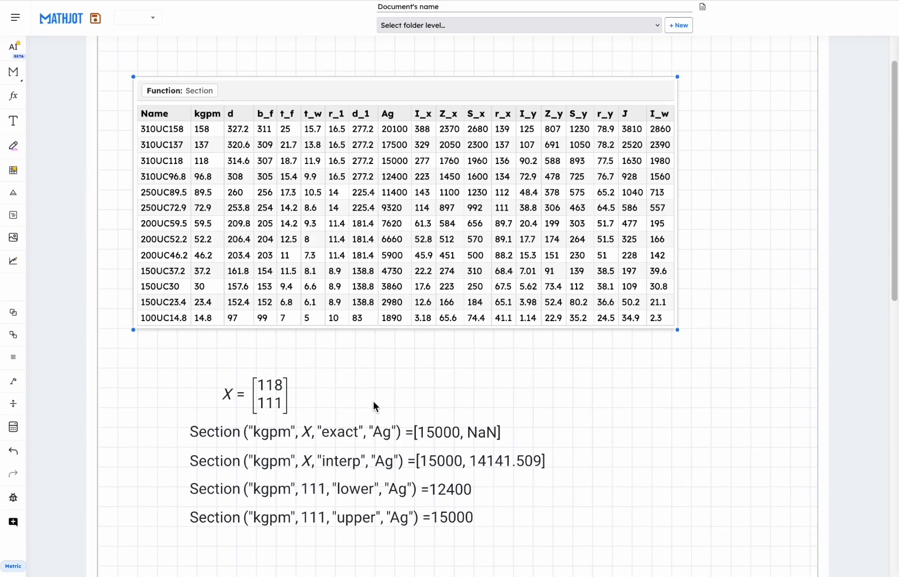
# Assign the "interp" Section formula to a variable named Var.
pyautogui.scroll(-1, 373, 403)
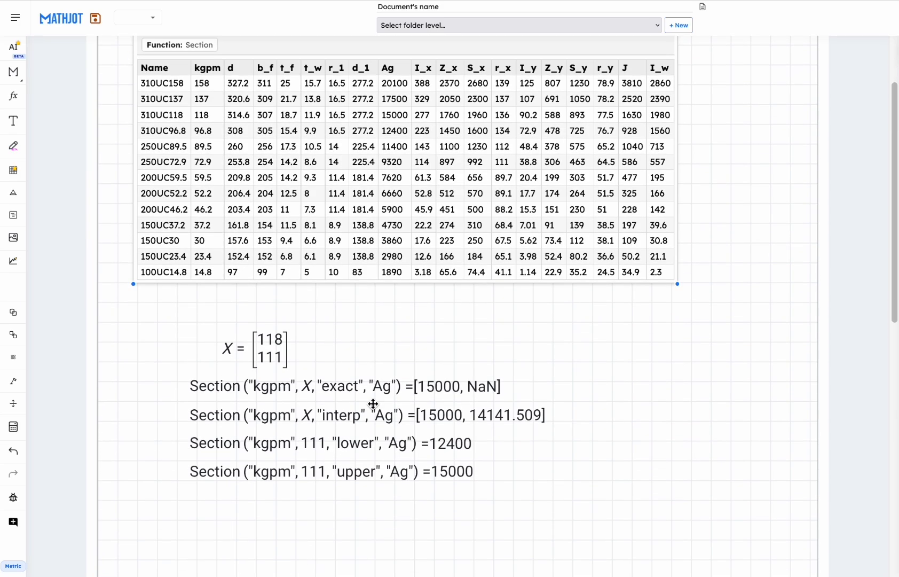
pyautogui.doubleClick(203, 423)
pyautogui.press('Left')
pyautogui.press('Left')
pyautogui.press('Left')
pyautogui.press('Left')
pyautogui.press('Left')
pyautogui.press('Left')
pyautogui.press('Left')
pyautogui.press('Left')
pyautogui.press('Left')
pyautogui.press('Left')
pyautogui.press('Left')
pyautogui.press('Left')
pyautogui.press('Left')
pyautogui.press('Left')
pyautogui.press('Left')
pyautogui.press('Left')
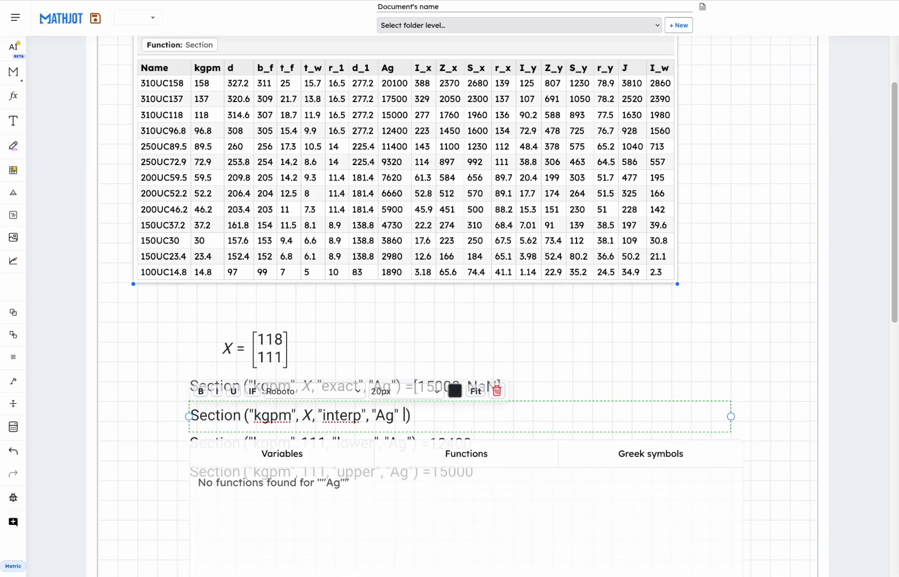
pyautogui.press('Left')
pyautogui.press('Left')
pyautogui.press('Left')
pyautogui.press('Left')
pyautogui.press('Left')
pyautogui.press('Left')
pyautogui.press('Left')
pyautogui.press('Left')
pyautogui.press('Left')
pyautogui.press('Left')
pyautogui.press('Left')
pyautogui.press('Left')
pyautogui.press('Left')
pyautogui.press('Left')
pyautogui.press('Left')
pyautogui.press('Left')
pyautogui.press('Left')
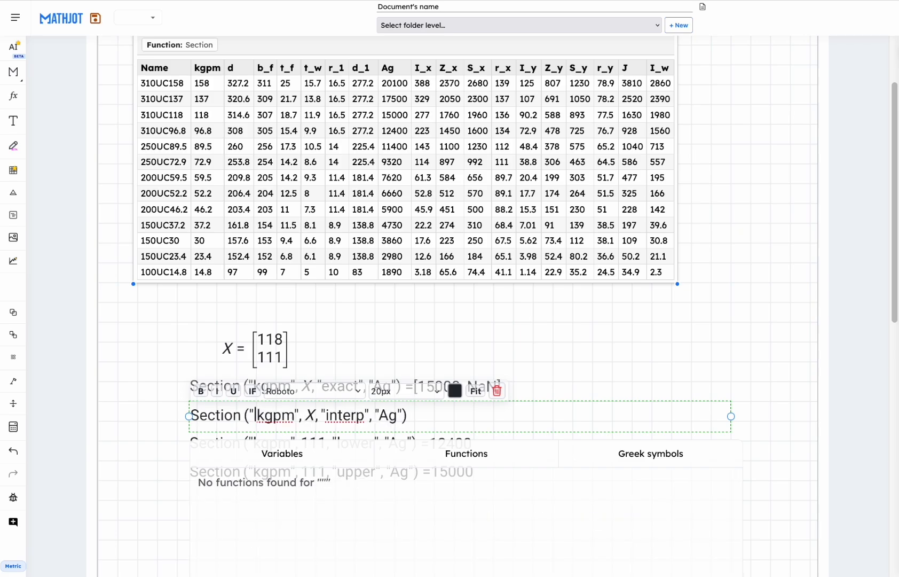
pyautogui.write('Var =')
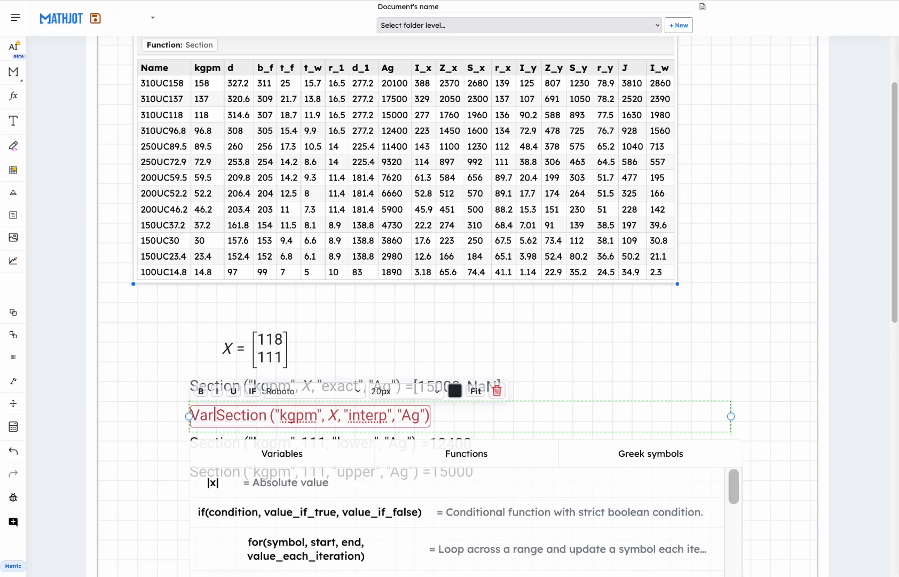
pyautogui.click(599, 325)
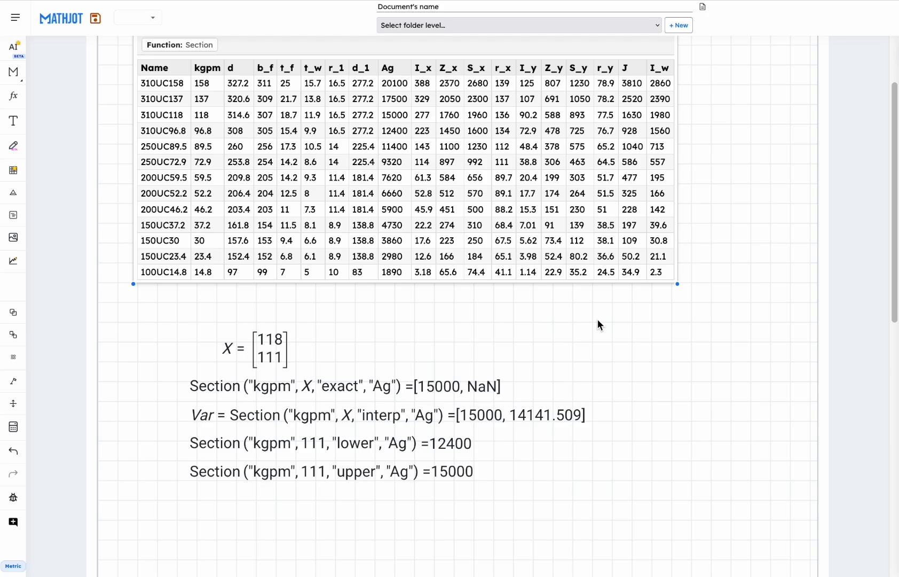
# Add a Var expression below the lookup formulas and line it up with their left edge.
pyautogui.scroll(-1, 464, 398)
pyautogui.click(236, 506)
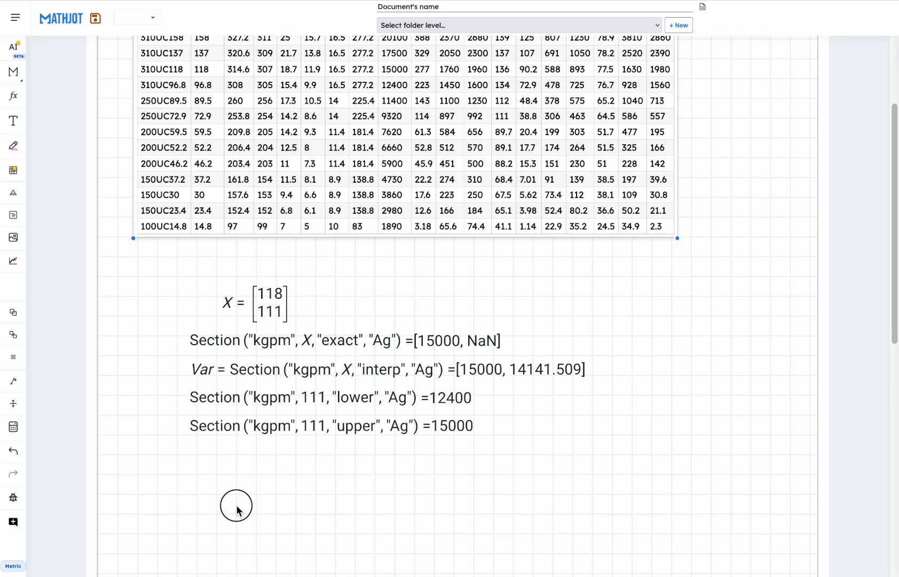
pyautogui.write('Var')
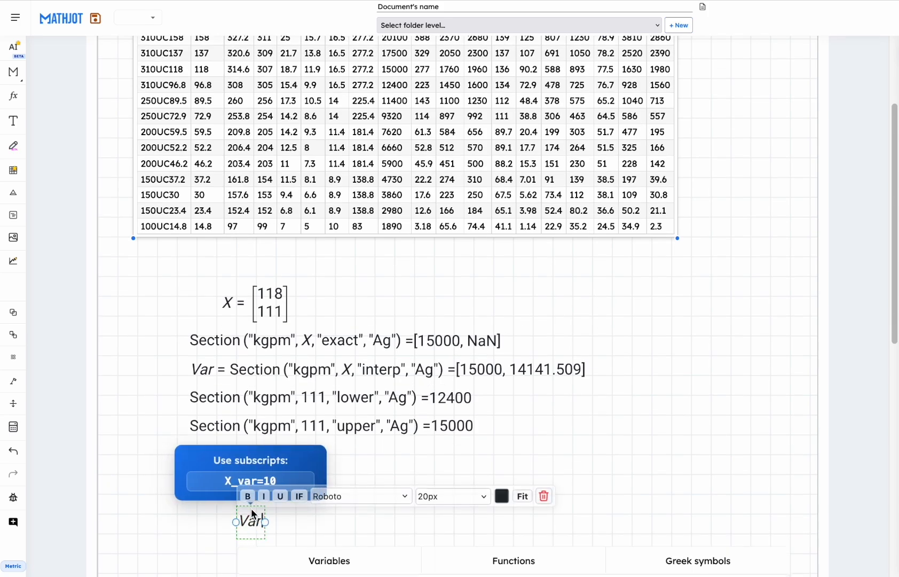
pyautogui.press('Return')
pyautogui.press('Escape')
pyautogui.click(593, 449)
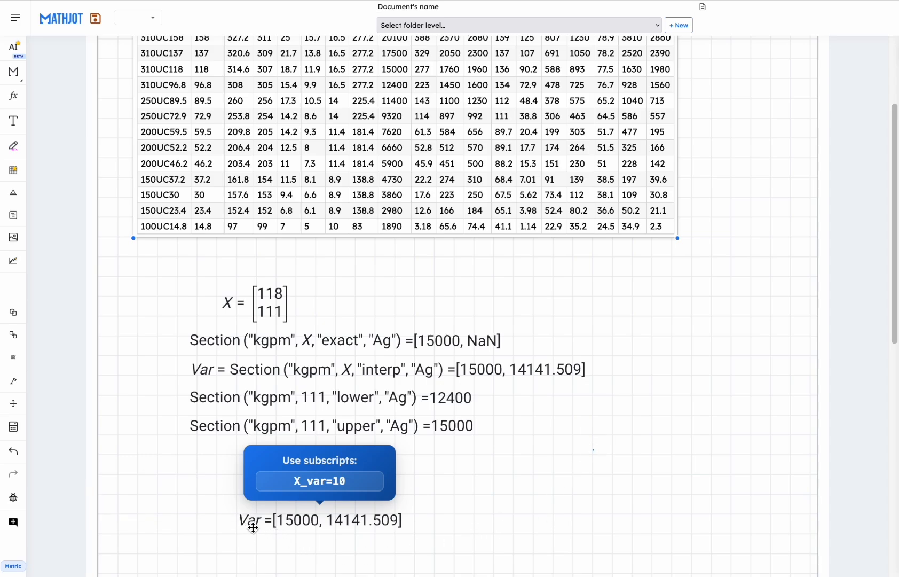
pyautogui.moveTo(242, 520); pyautogui.dragTo(195, 473)
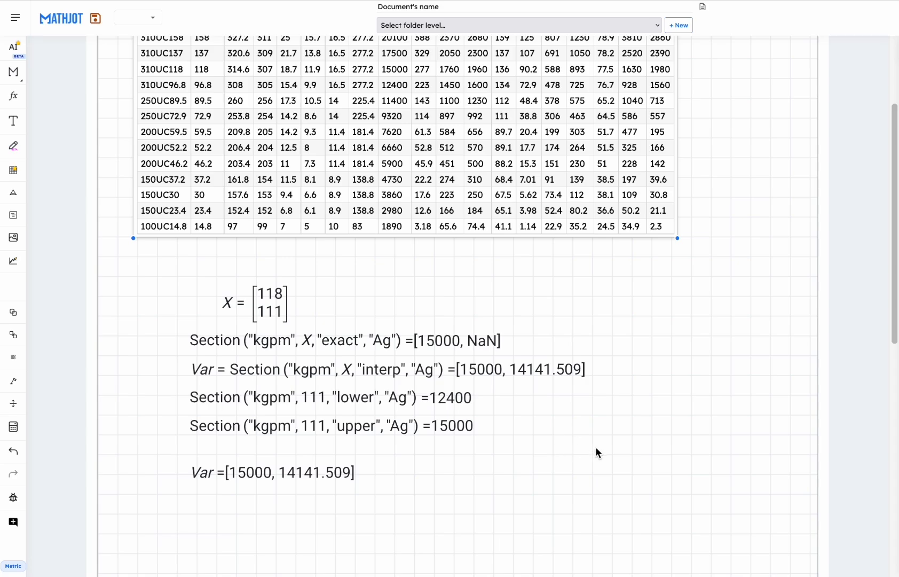
pyautogui.scroll(-1, 595, 450)
pyautogui.scroll(2, 596, 446)
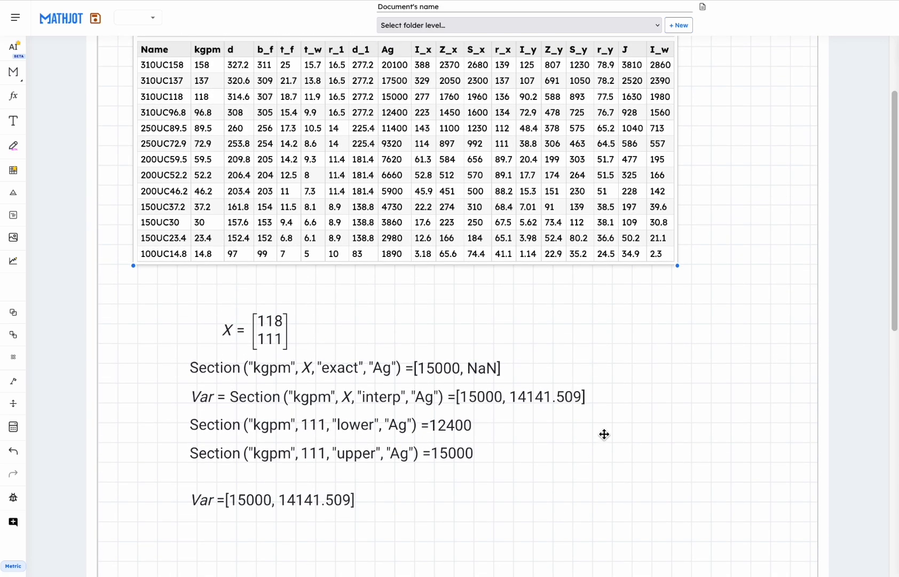
pyautogui.scroll(1, 603, 434)
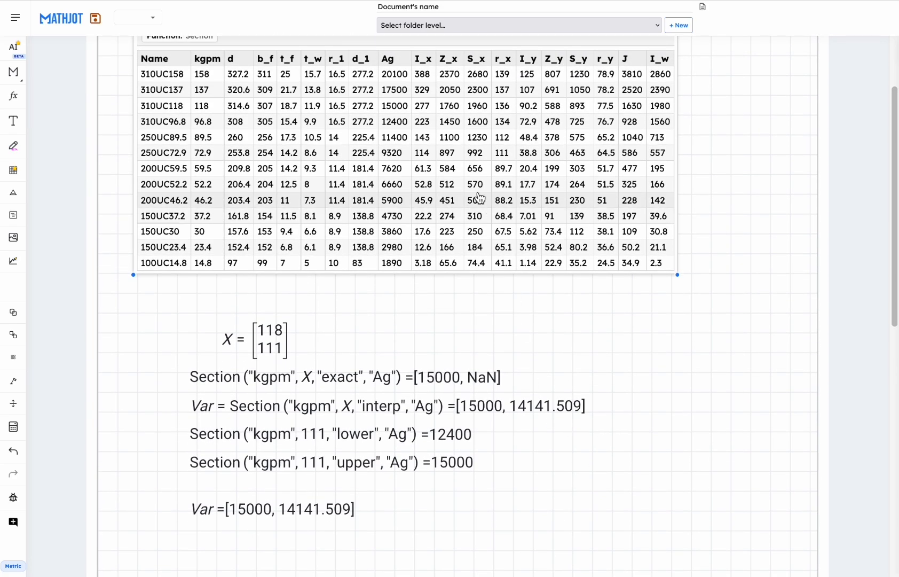
pyautogui.press('super+shift+5')
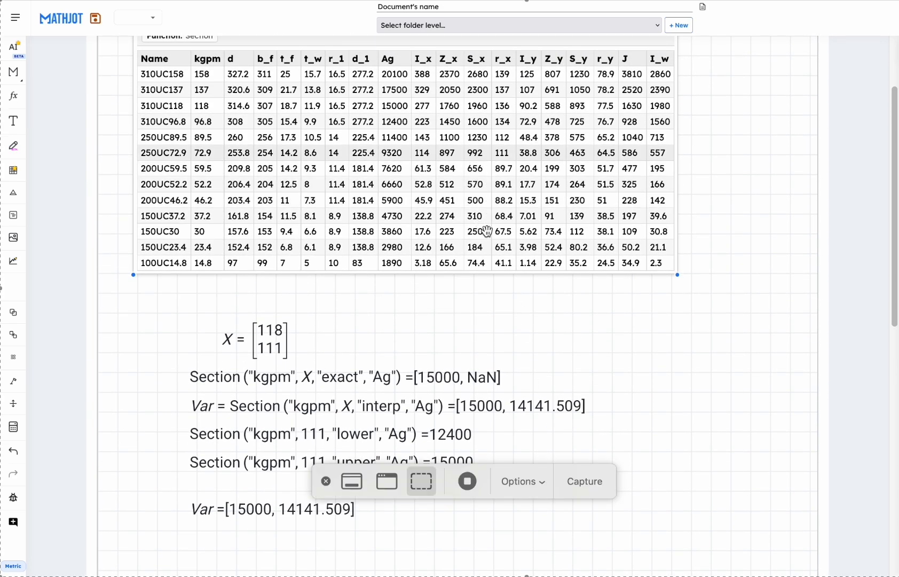